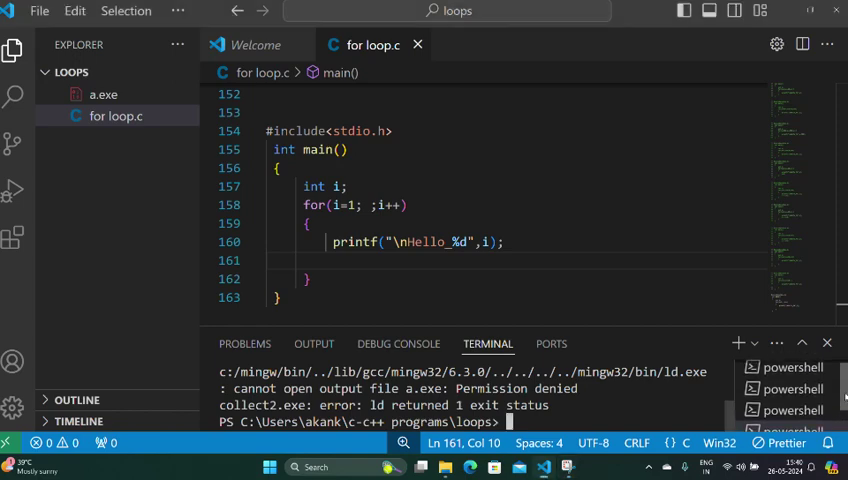
{"action": "scroll", "coordinate": [800, 395], "scroll_direction": "up", "scroll_amount": 2}
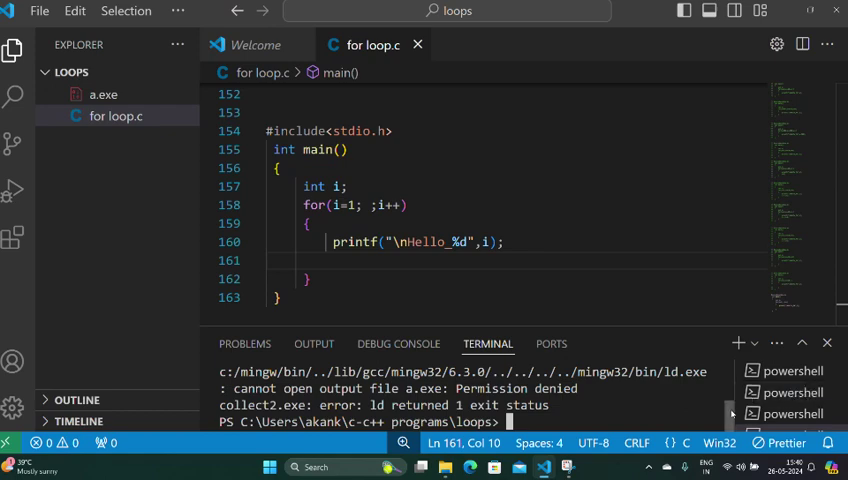
{"action": "scroll", "coordinate": [465, 395], "scroll_direction": "up", "scroll_amount": 1}
{"action": "scroll", "coordinate": [465, 395], "scroll_direction": "up", "scroll_amount": 1}
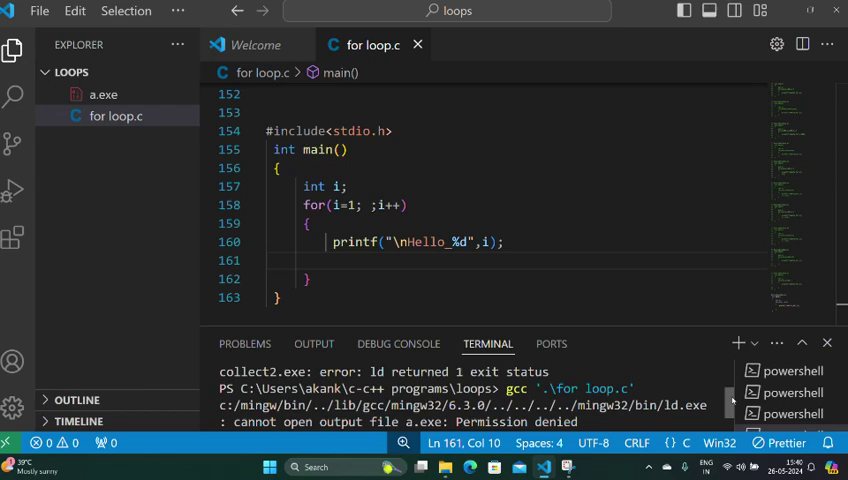
{"action": "scroll", "coordinate": [731, 398], "scroll_direction": "down", "scroll_amount": 1}
{"action": "scroll", "coordinate": [725, 405], "scroll_direction": "down", "scroll_amount": 1}
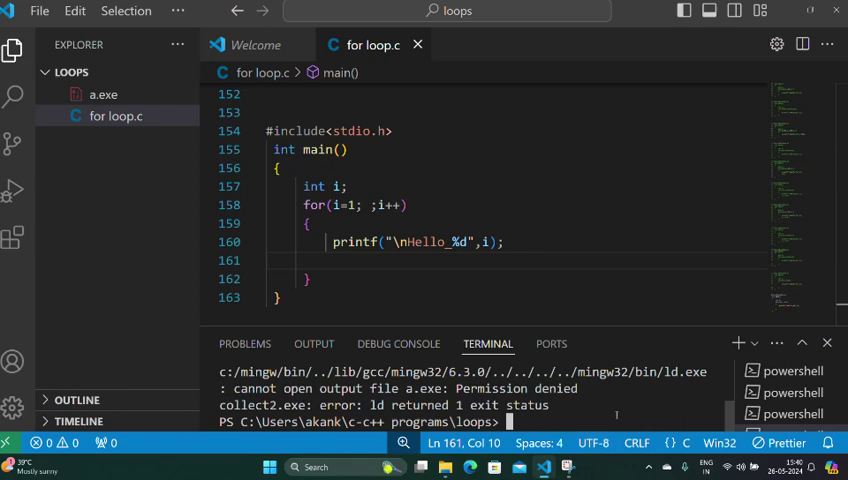
{"action": "type", "text": "gcc f"}
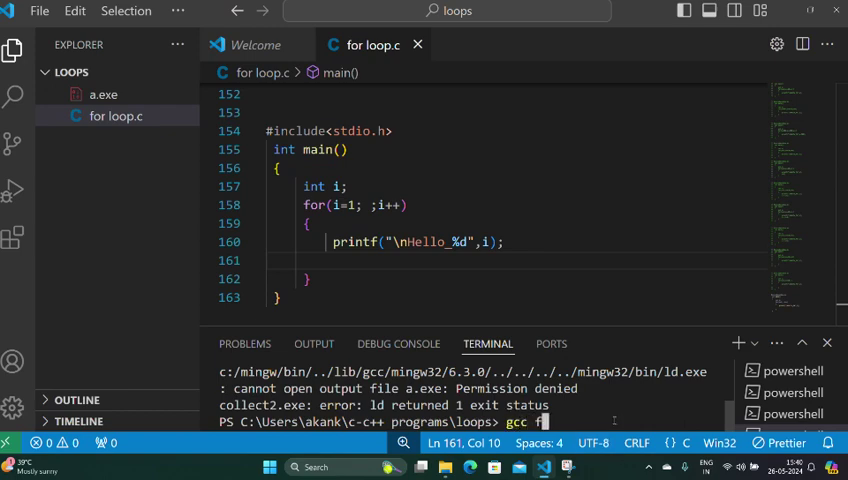
Step: Rerun gcc on '.\for loop.c', which again fails writing a.exe
{"action": "key", "text": "Tab"}
{"action": "key", "text": "Return"}
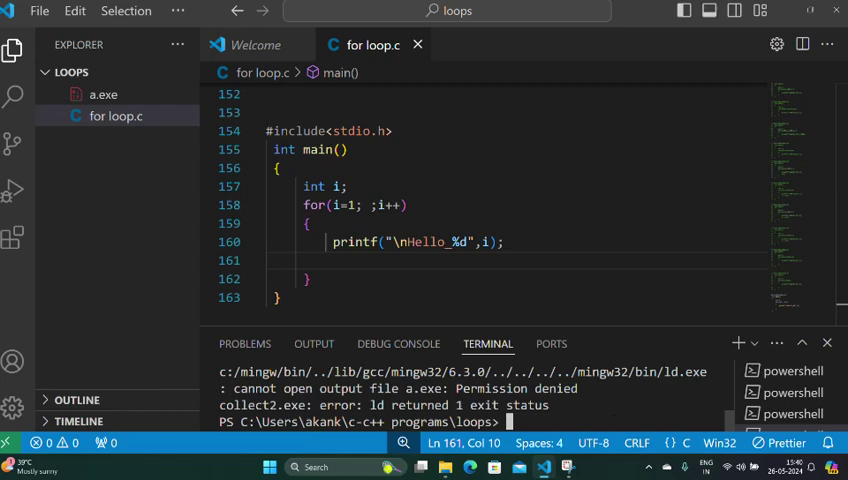
Step: End the a.exe process under Visual Studio Code in Task Manager, then close Task Manager
{"action": "key", "text": "super+s"}
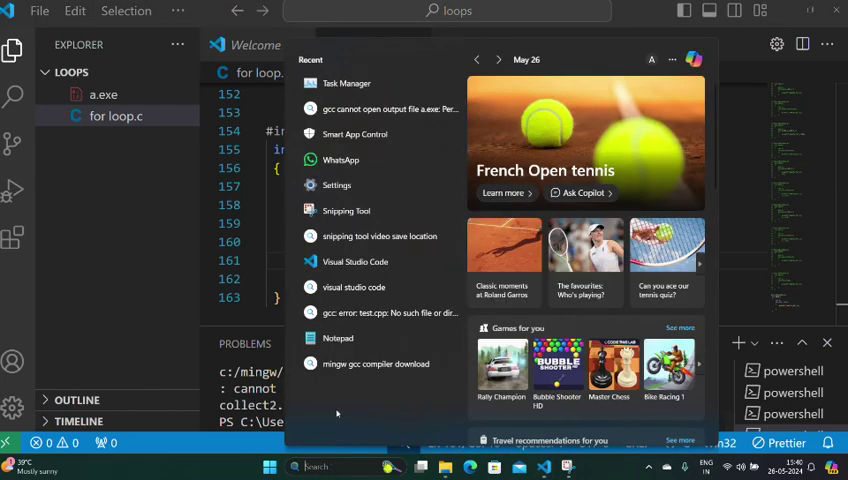
{"action": "left_click", "coordinate": [346, 83]}
{"action": "scroll", "coordinate": [352, 200], "scroll_direction": "up", "scroll_amount": 5}
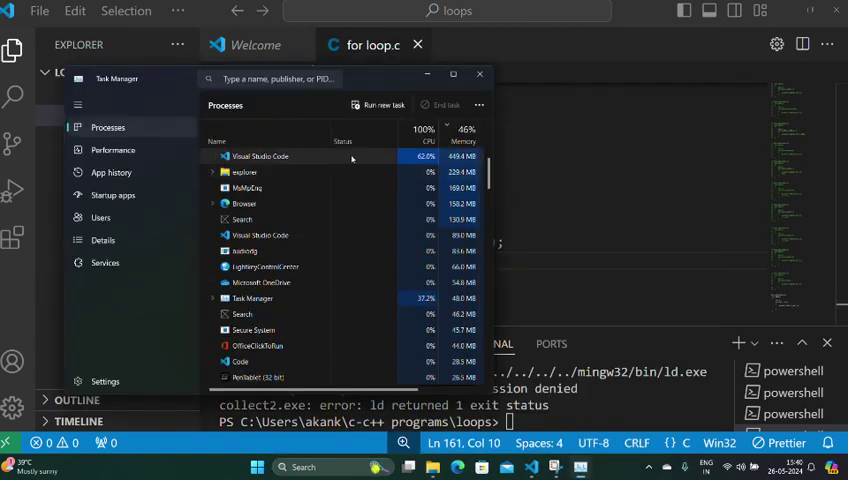
{"action": "double_click", "coordinate": [352, 158]}
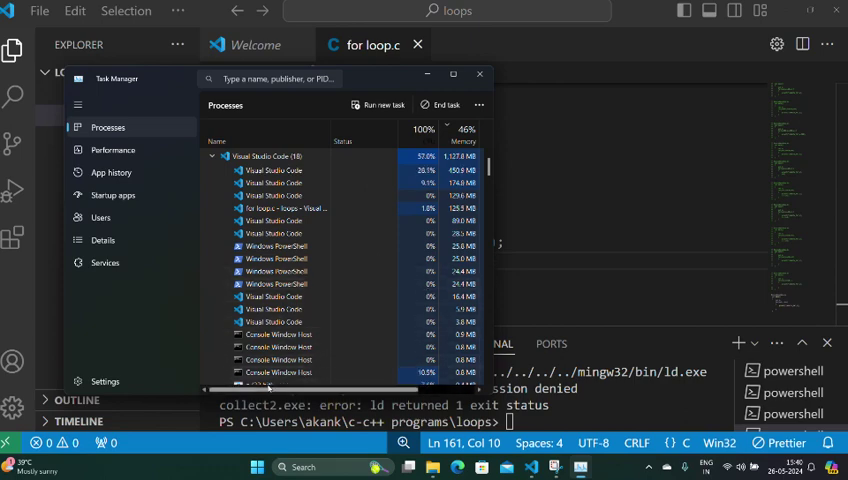
{"action": "scroll", "coordinate": [262, 384], "scroll_direction": "down", "scroll_amount": 1}
{"action": "right_click", "coordinate": [264, 380]}
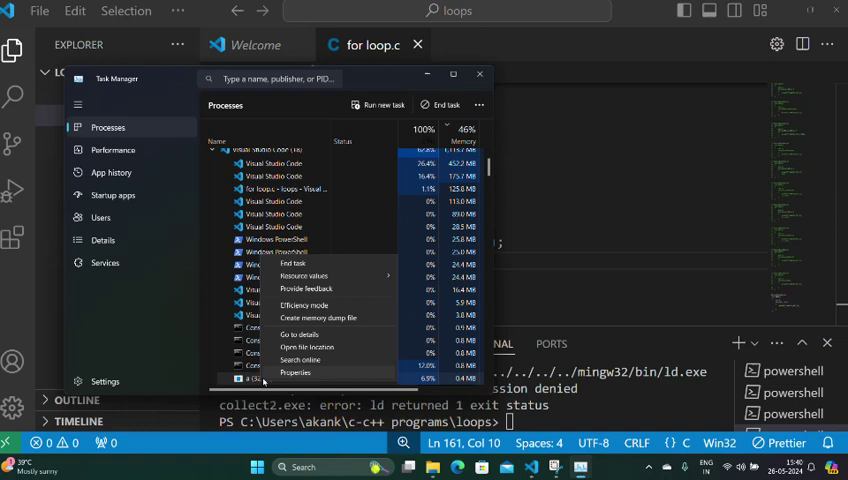
{"action": "left_click", "coordinate": [300, 264]}
{"action": "left_click", "coordinate": [479, 74]}
{"action": "type", "text": "g"}
{"action": "type", "text": "cc '.\\"}
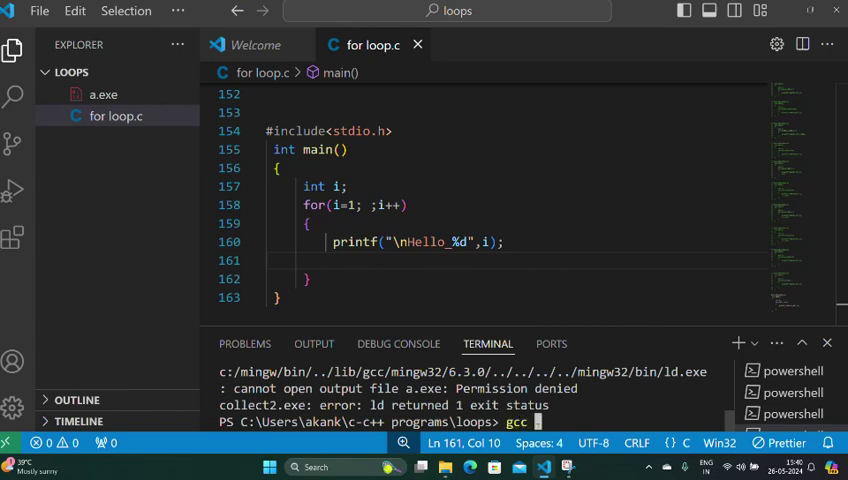
{"action": "type", "text": "f"}
Step: Compile '.\for loop.c' with gcc, then run .\a.exe to print the Hello lines
{"action": "key", "text": "Tab"}
{"action": "key", "text": "Return"}
{"action": "type", "text": "a"}
{"action": "key", "text": "Tab"}
{"action": "key", "text": "Return"}
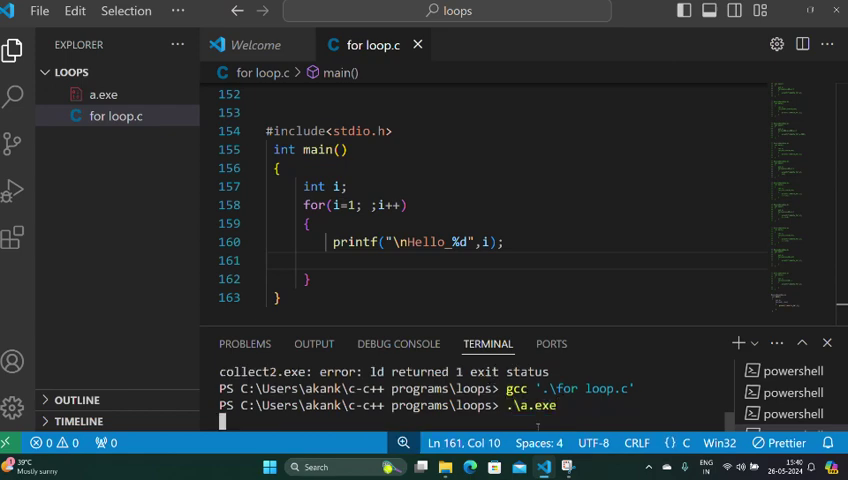